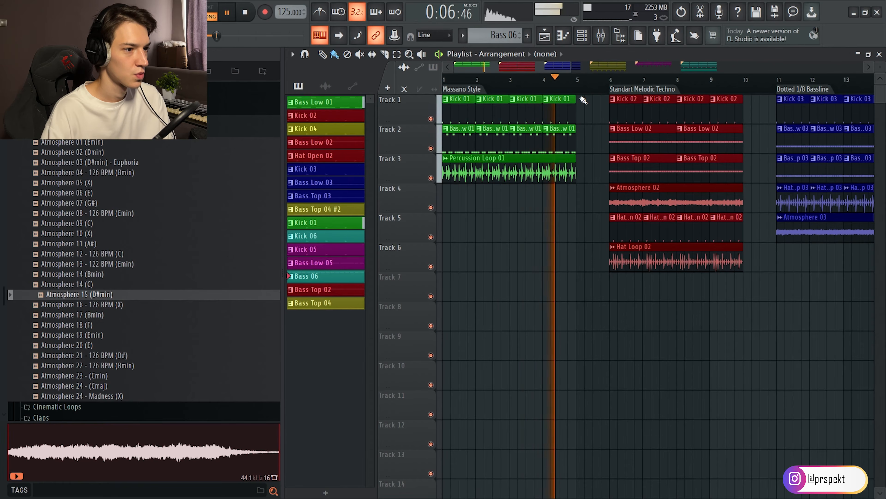
Stop playback, solo Track 1, and examine the Kick 01 channel in the channel rack and the mixer.
key(space)
right_click(430, 119)
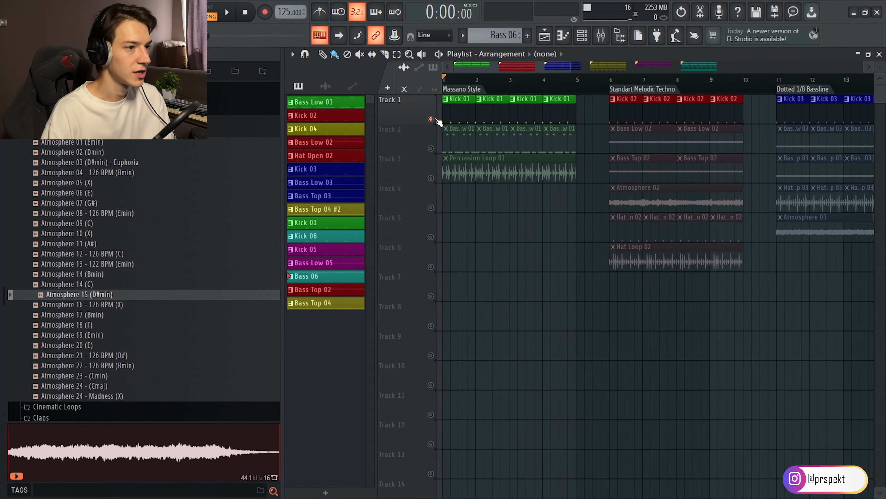
click(581, 35)
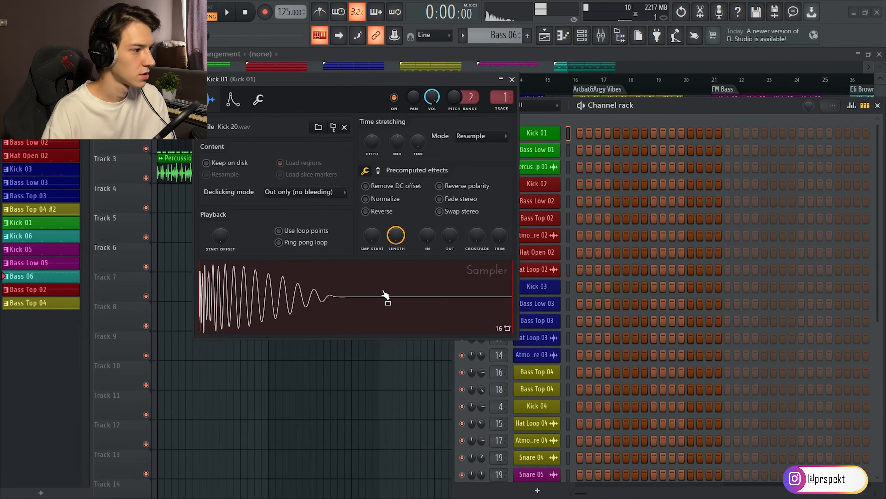
click(385, 295)
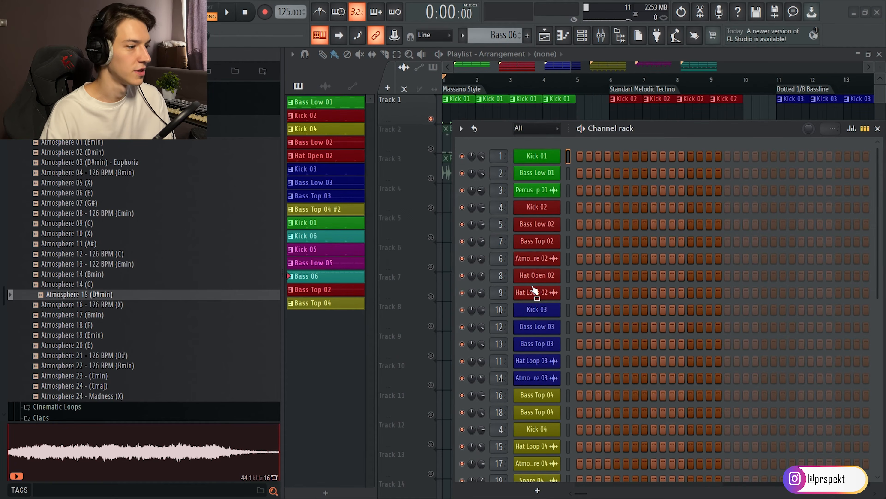
click(601, 34)
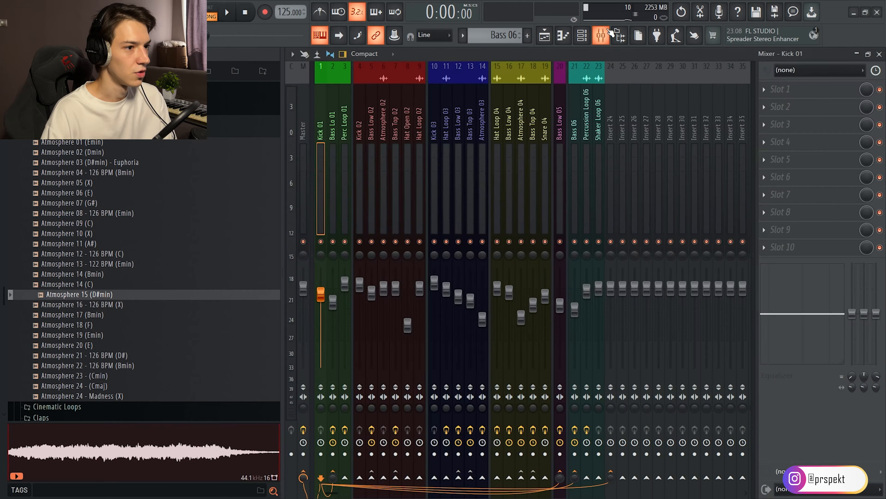
key(F9)
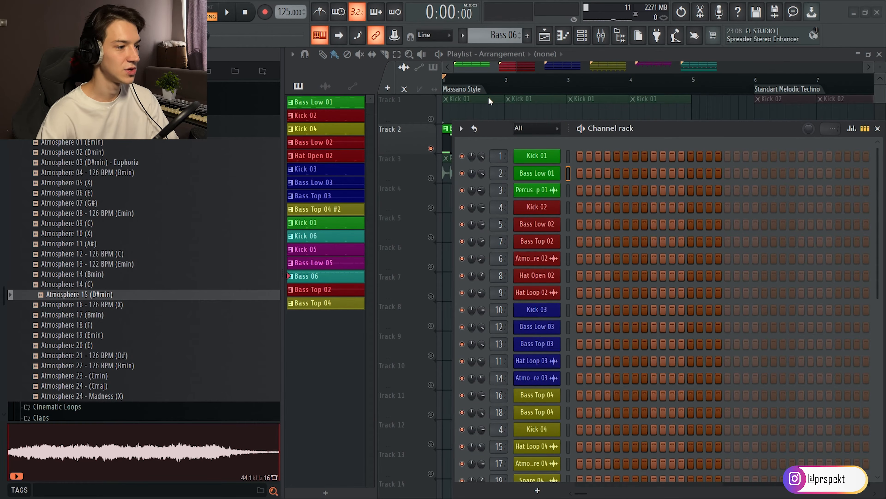
Open the Bass Low 01 notes and examine its Serum patch: envelope 1, the effects, and the velocity modulation of the filter cutoff.
double_click(468, 152)
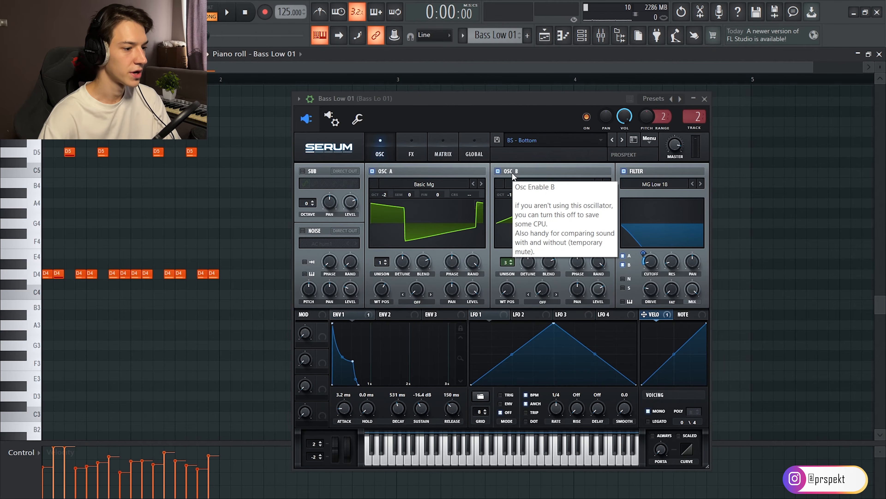
click(354, 314)
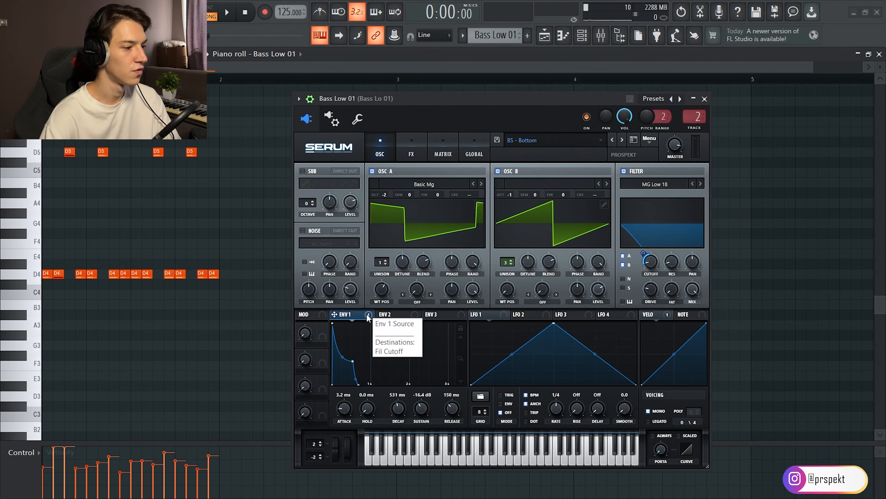
click(417, 151)
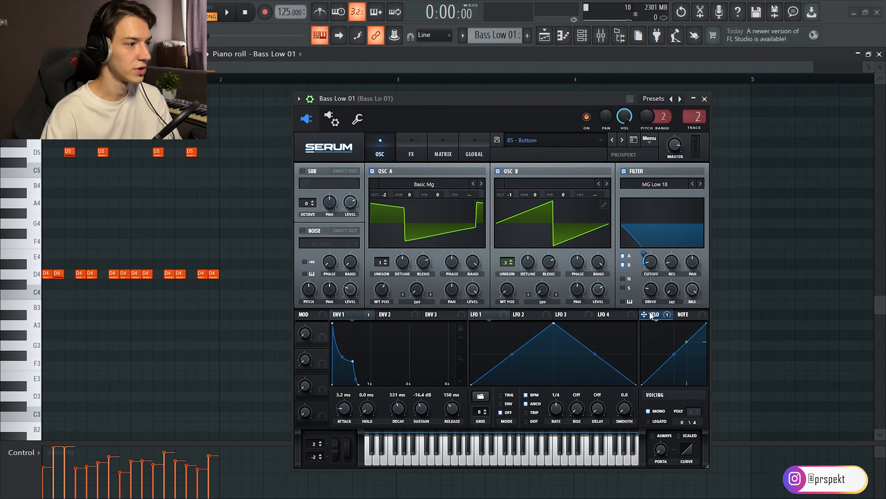
drag(655, 314, 652, 265)
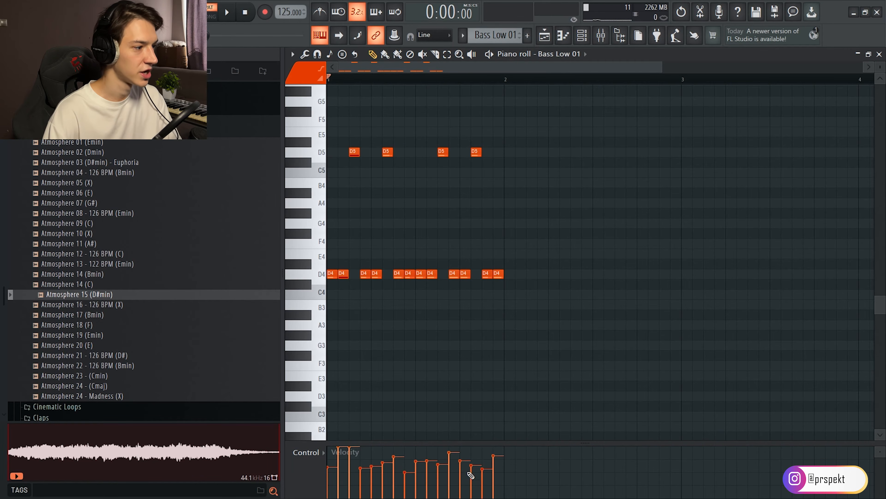
Try levelling all note velocities in the Bass Low 01 pattern, play the result, and undo the change.
drag(493, 456, 306, 458)
key(space)
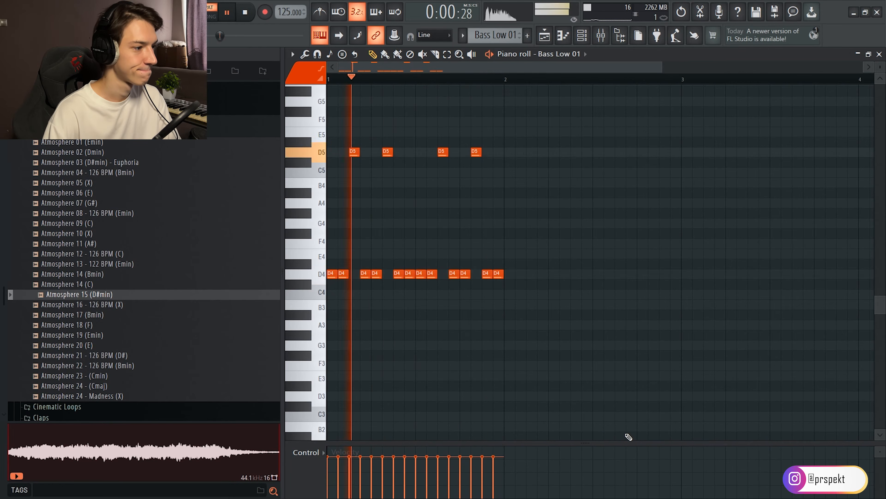
key(space)
key(ctrl+z)
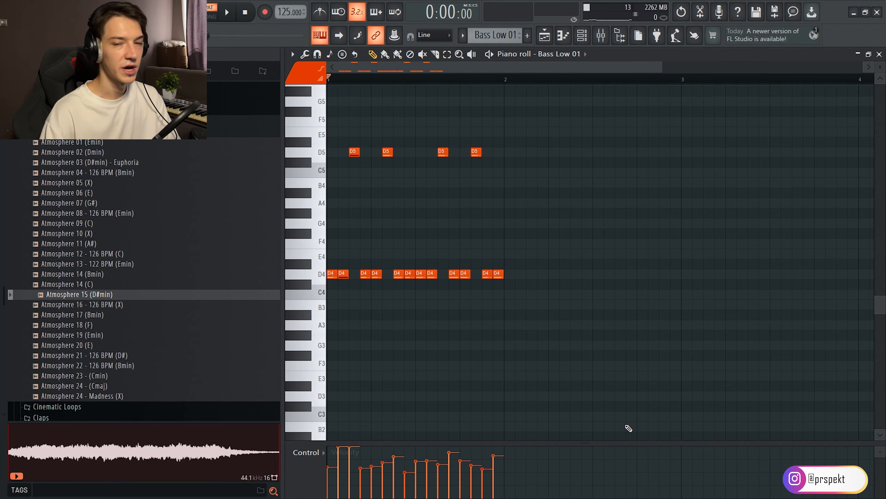
Play the Massano Style kick and low bass, and examine the Fruity Limiter's sidechain compressor settings on the Bass Lo 01 mixer track.
key(space)
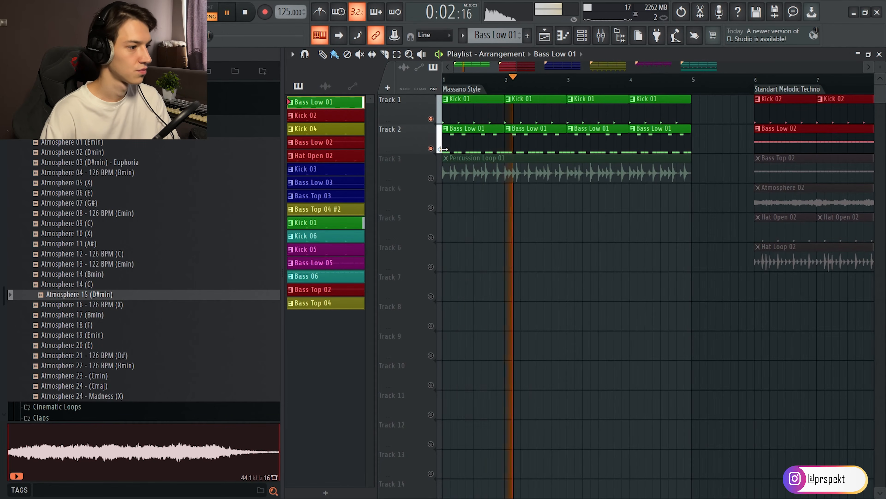
key(space)
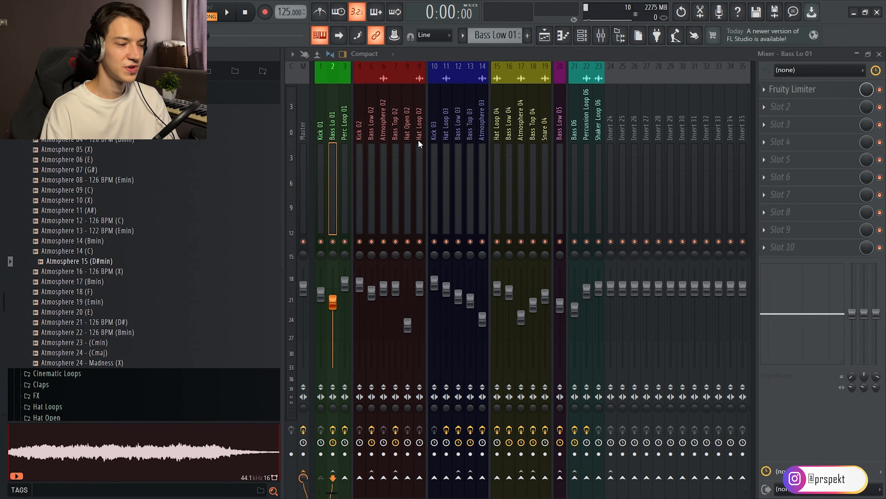
click(797, 91)
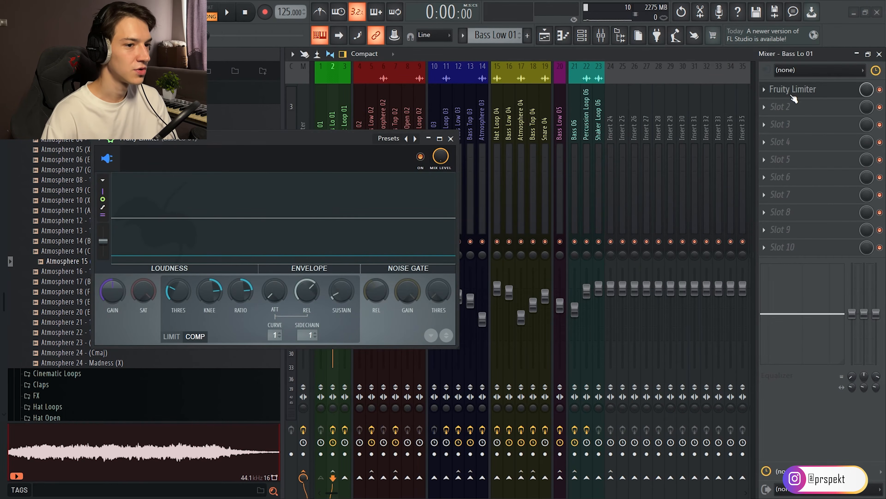
drag(285, 140, 549, 117)
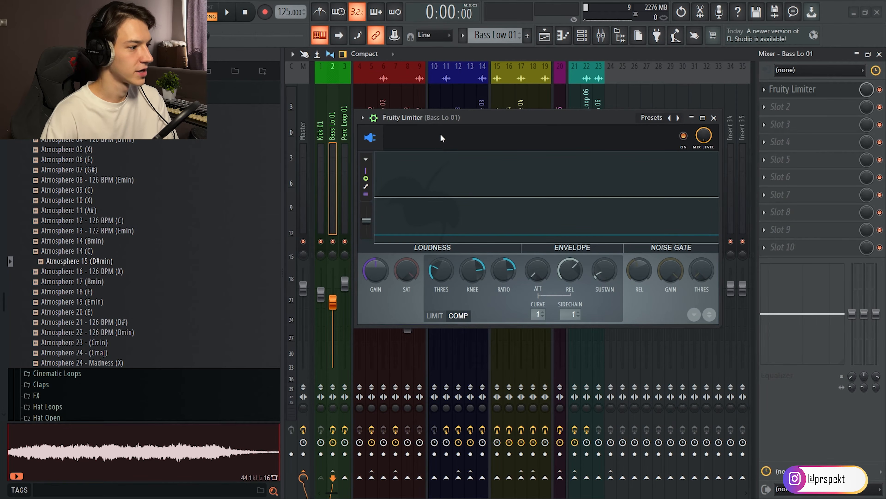
click(324, 177)
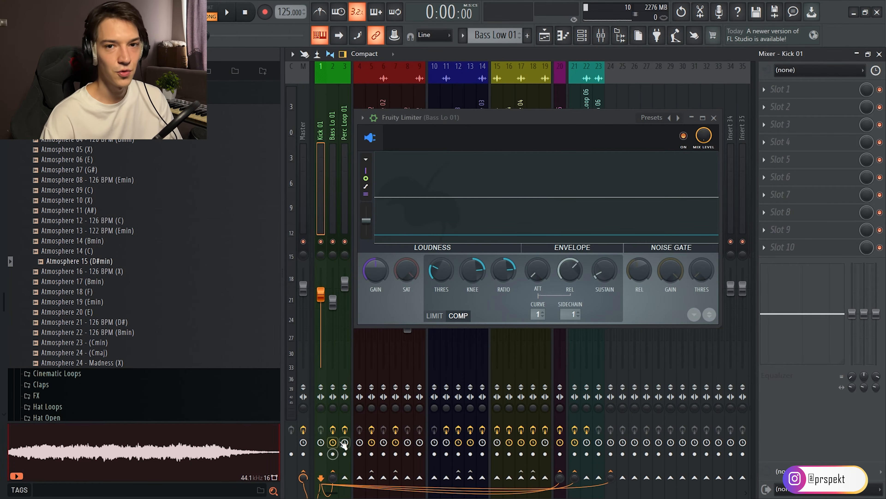
click(445, 276)
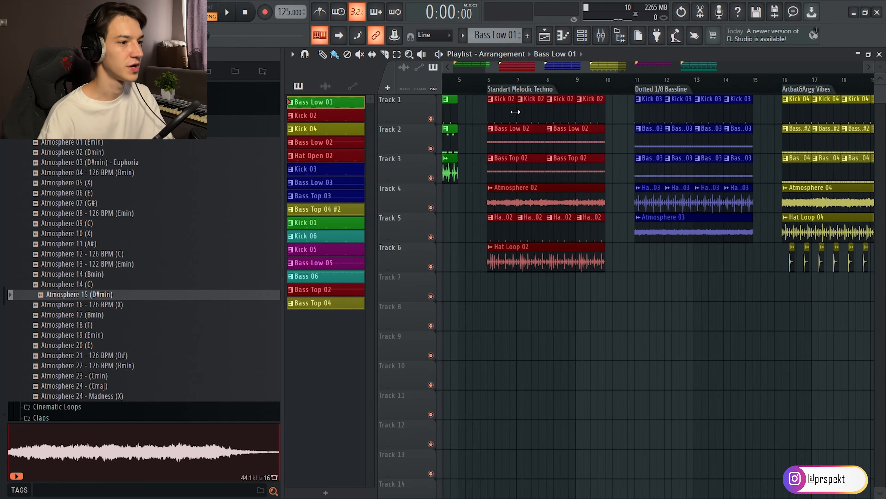
Select the Kick 02 pattern of the Standart Melodic Techno section and view its steps in the channel rack.
click(559, 99)
click(583, 35)
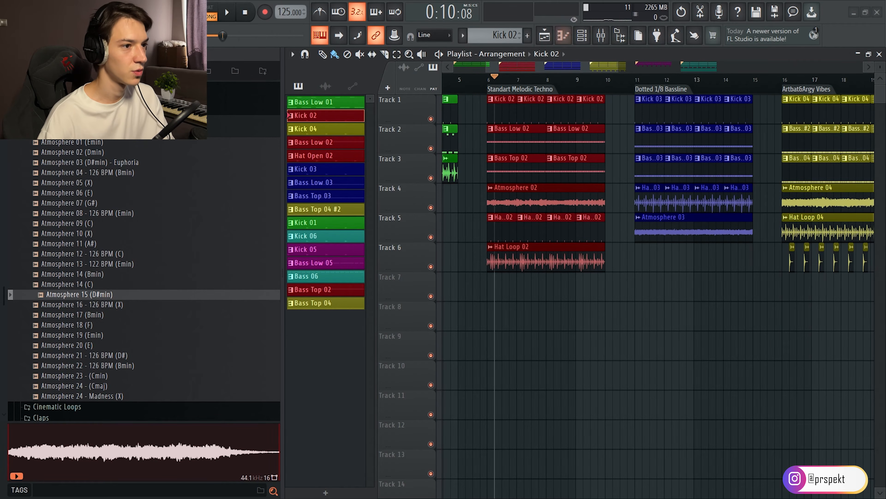
click(582, 35)
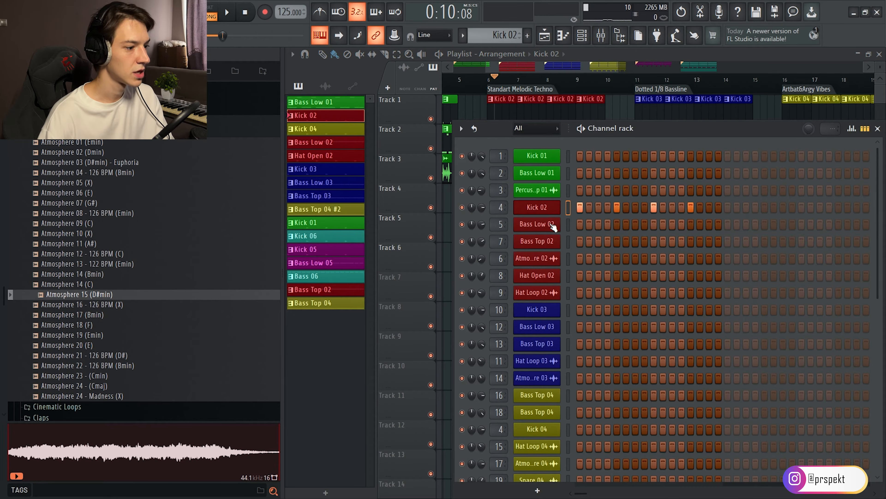
Open the Bass Low 02 notes in the piano roll, play them, and examine the Serum patch's envelopes and effects.
click(566, 68)
click(550, 139)
click(213, 14)
double_click(561, 143)
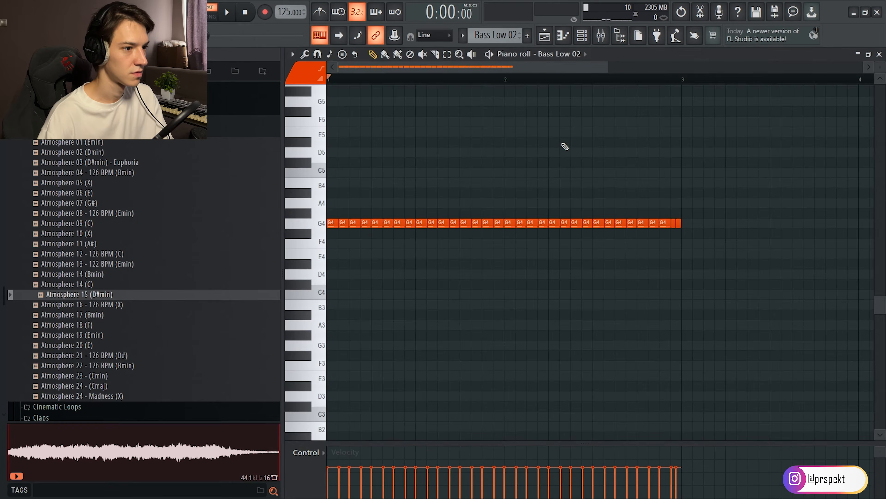
key(space)
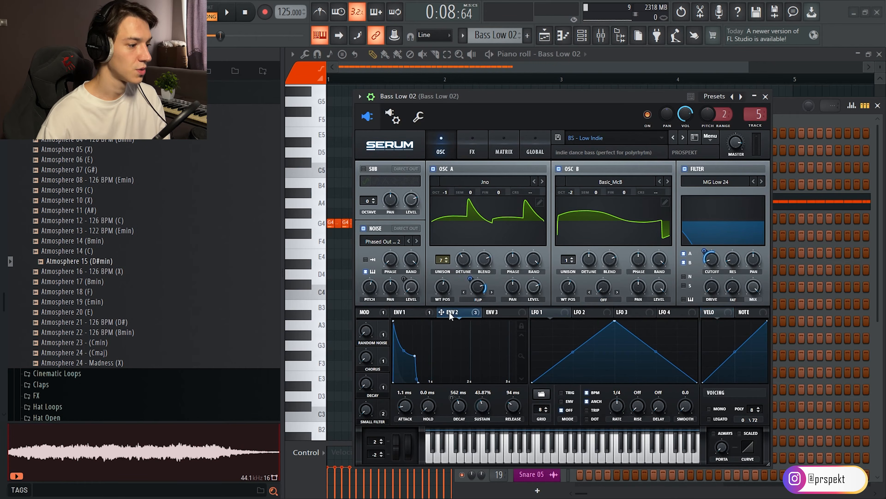
click(473, 143)
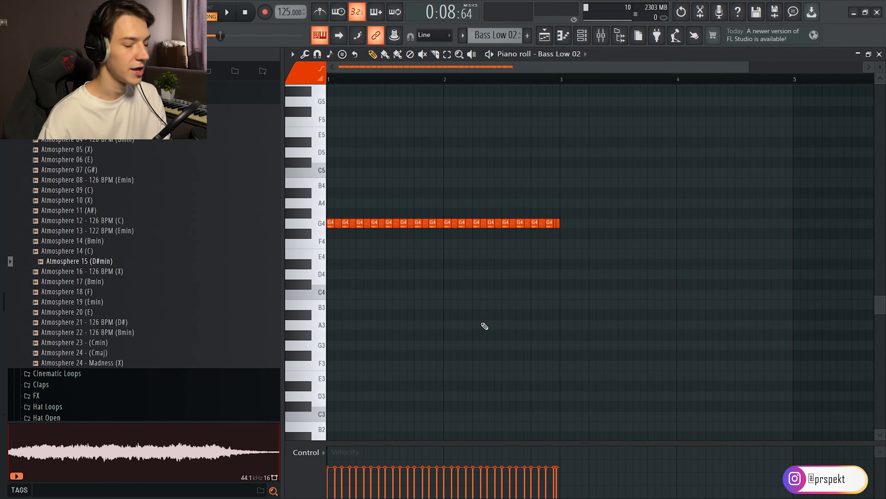
Try a humanizing groove preset on the Bass Low 02 notes in the quantizer and adjust its start time strength.
scroll(461, 313, left, 2)
scroll(496, 94, left, 3)
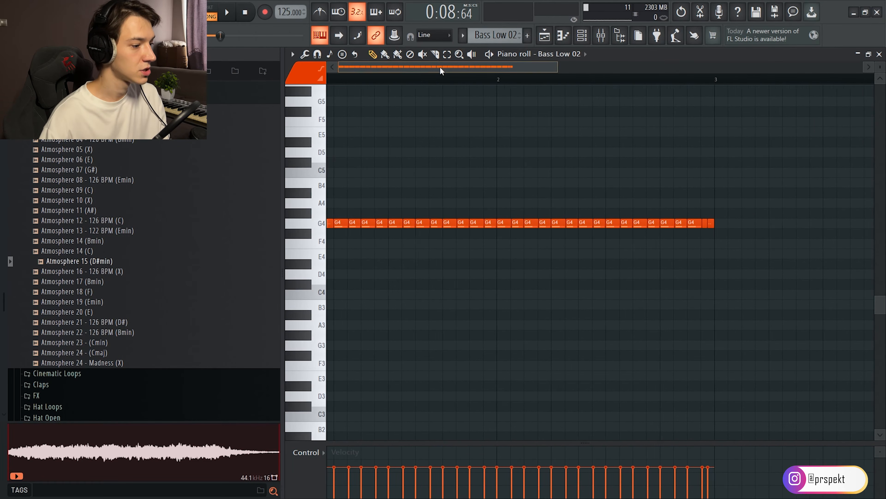
key(alt+q)
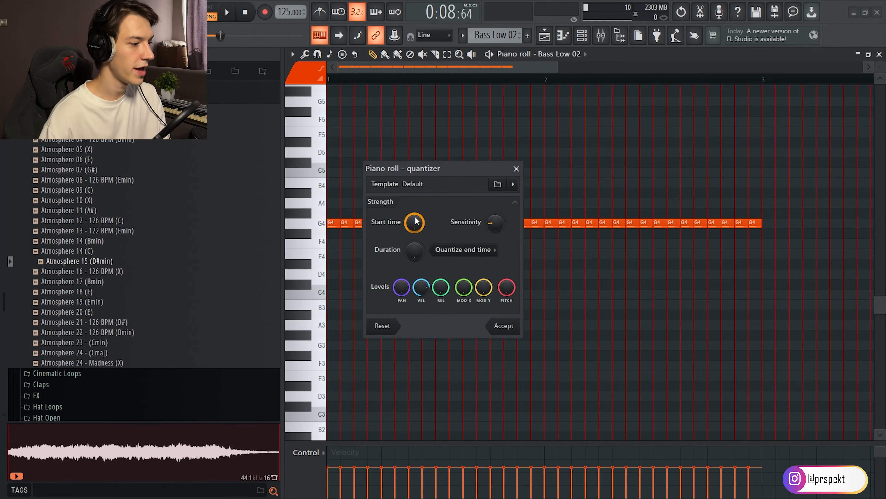
click(512, 184)
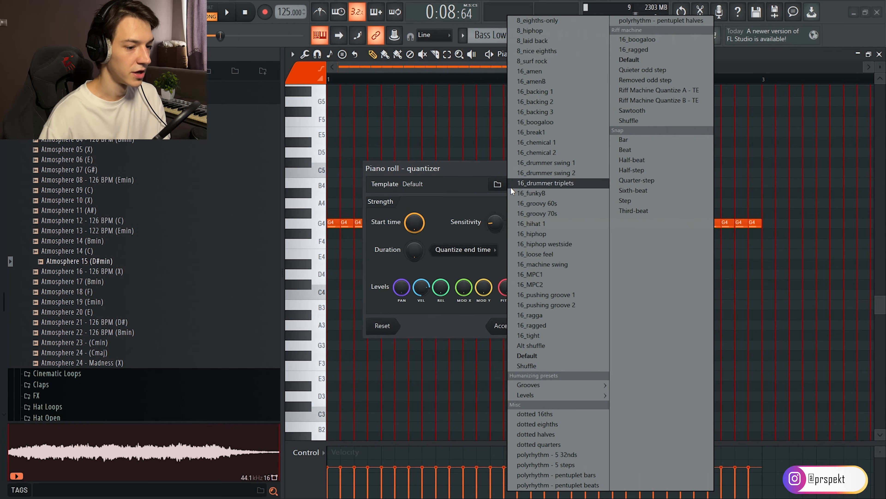
mouse_move(558, 387)
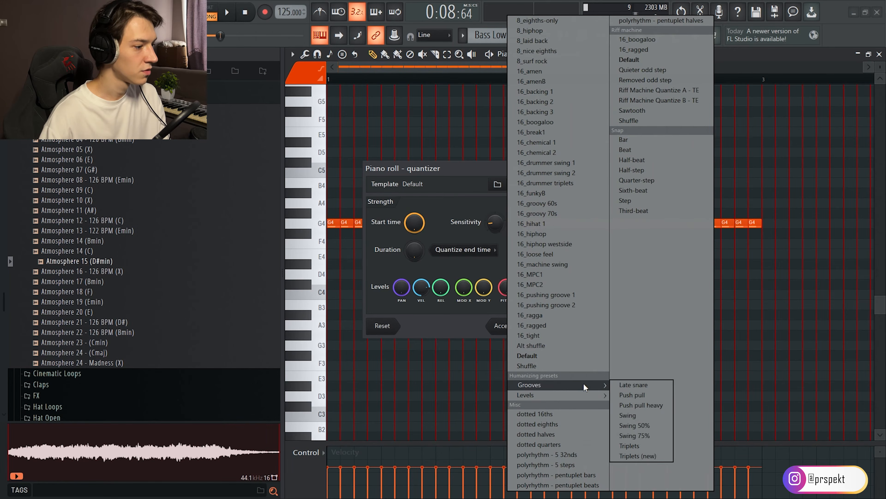
click(630, 410)
drag(416, 215, 416, 230)
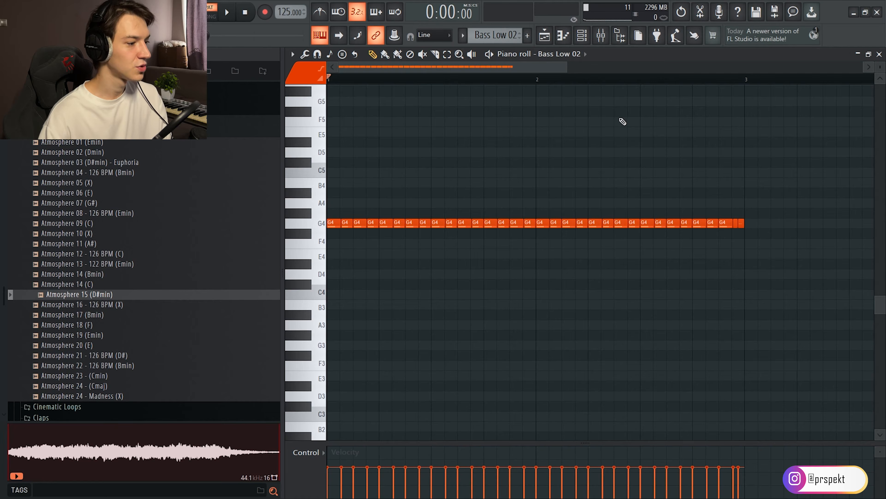
Play the Bass Low 02 pattern from bar 2 and stop playback.
click(537, 79)
key(space)
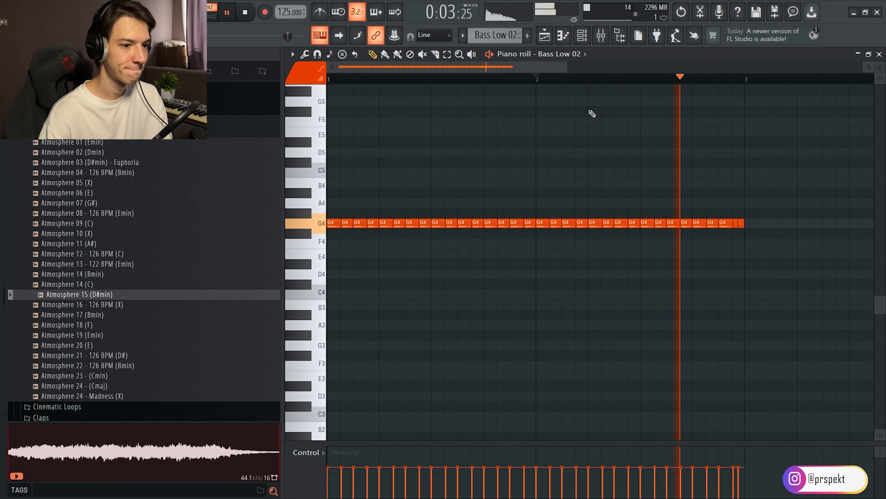
key(space)
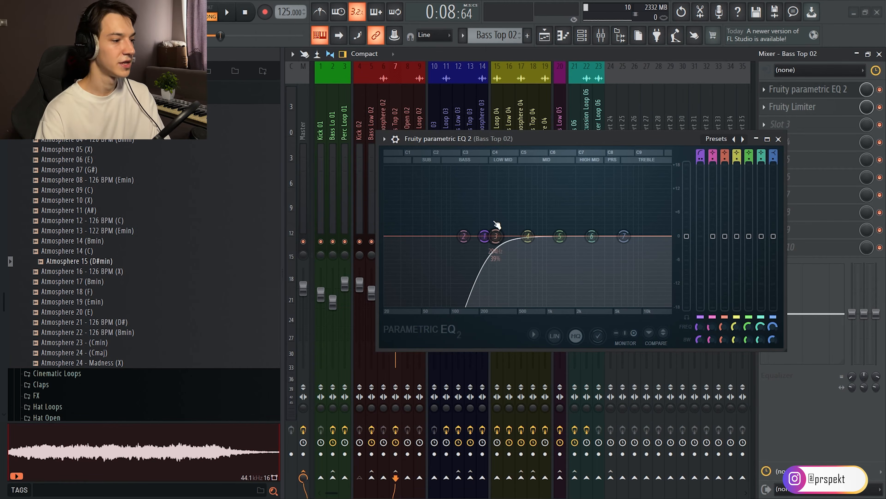
Return from the Bass Top 02 equalizer to the playlist and play the Standart Melodic Techno section.
key(F5)
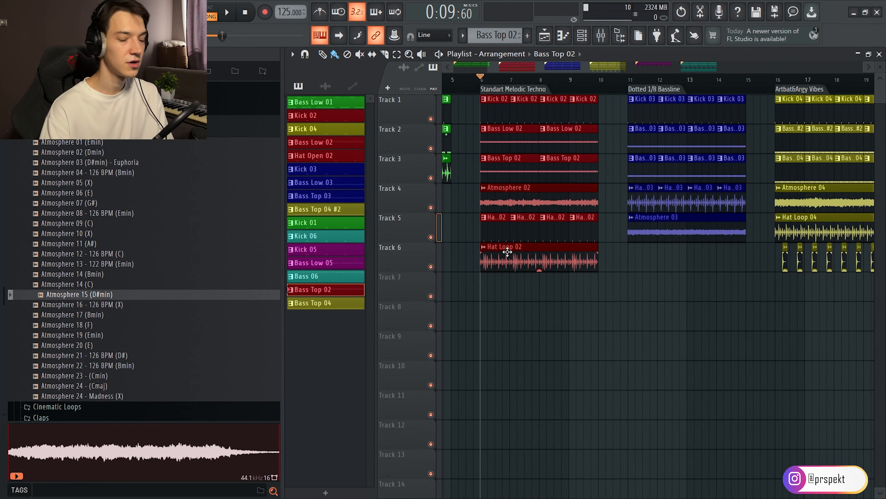
key(space)
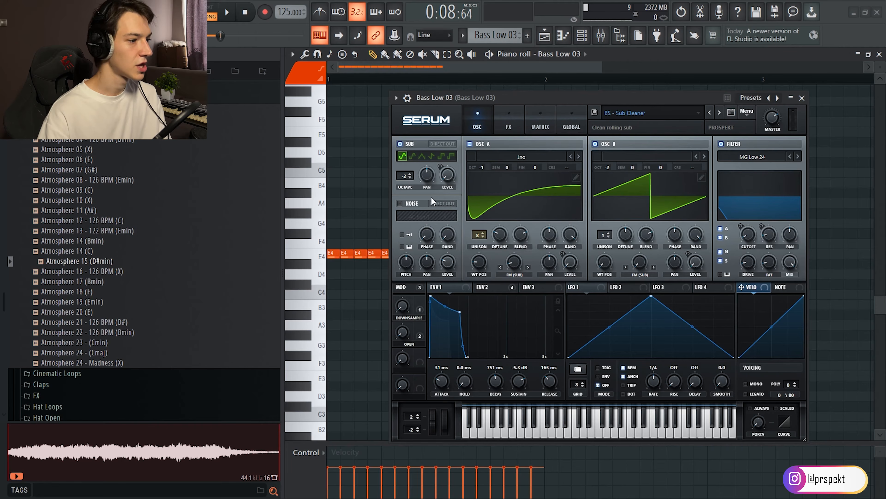
Examine envelope 2 and the effects of the Bass Low 03 Serum patch, and play that bass with Kick 03.
click(507, 291)
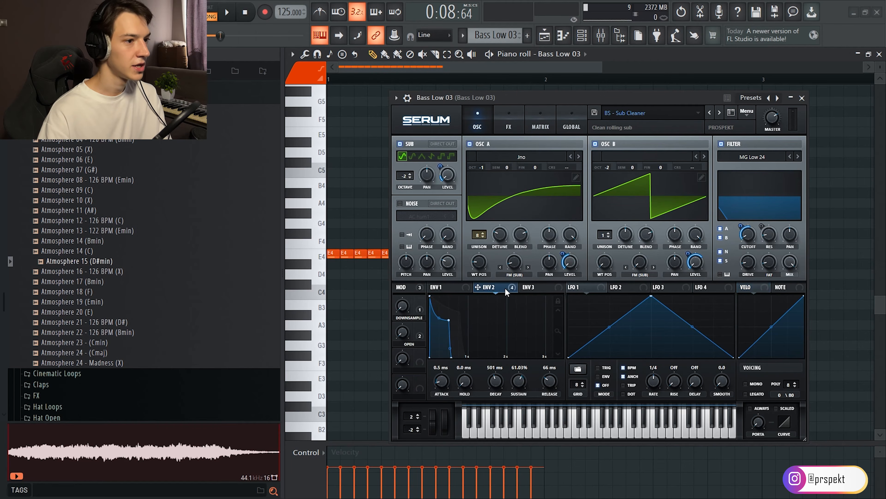
click(512, 128)
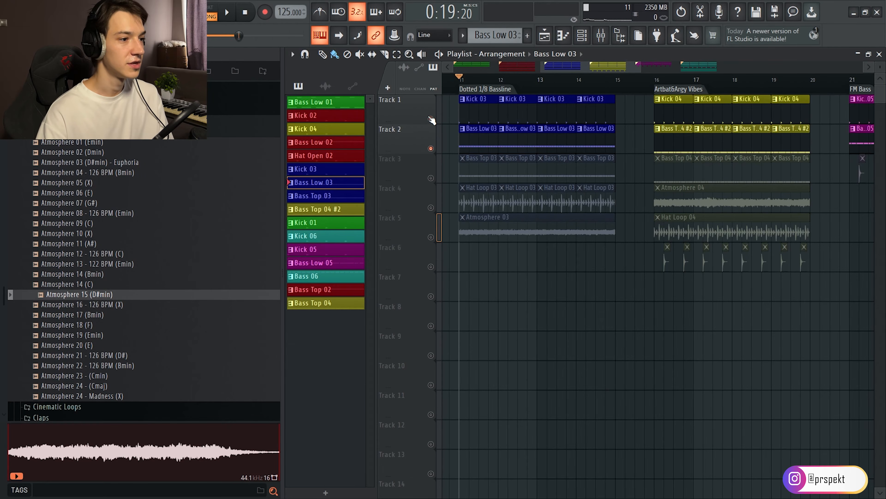
key(space)
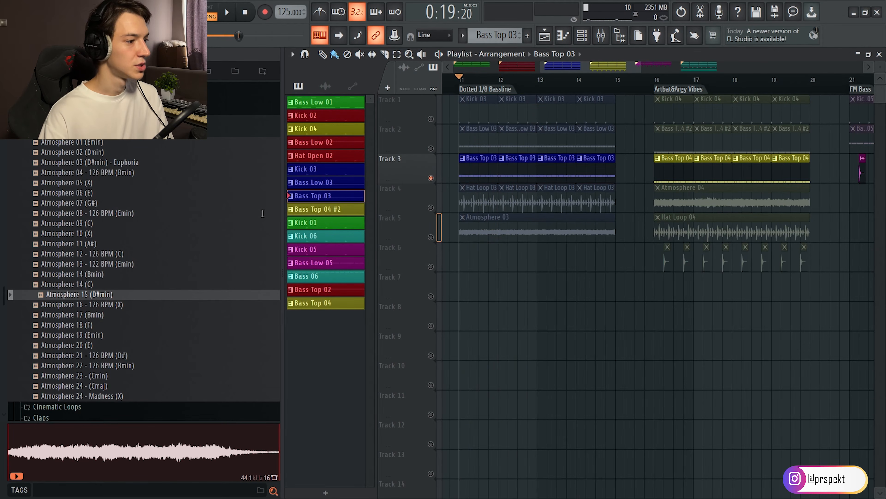
Open the Bass Top 03 notes in the piano roll and play the pattern.
double_click(477, 180)
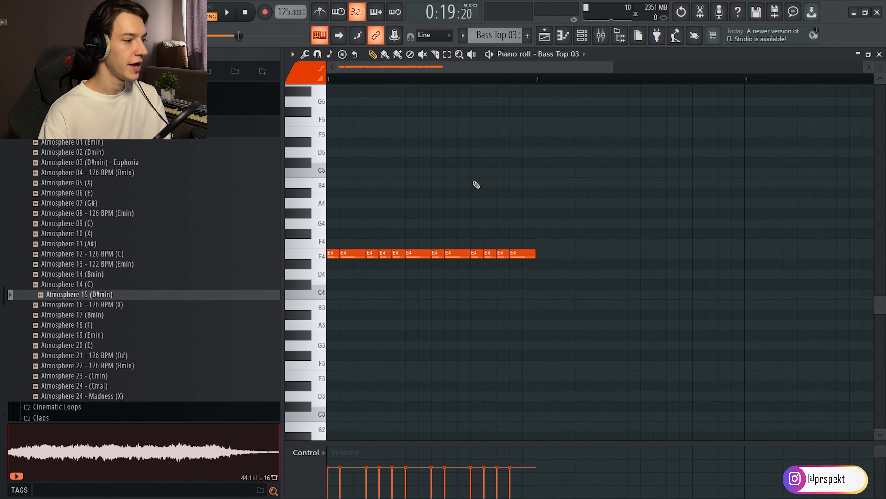
key(space)
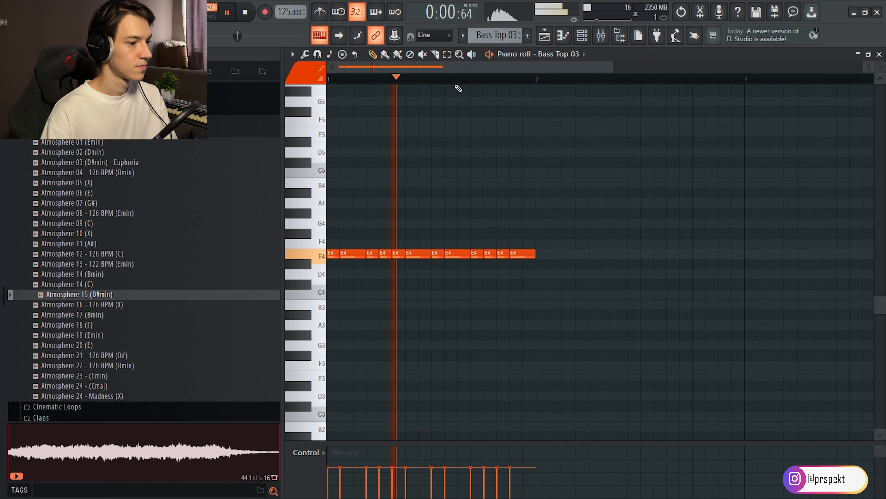
Stop the Bass Top 03 playback, return to the playlist and replay the pattern there.
key(space)
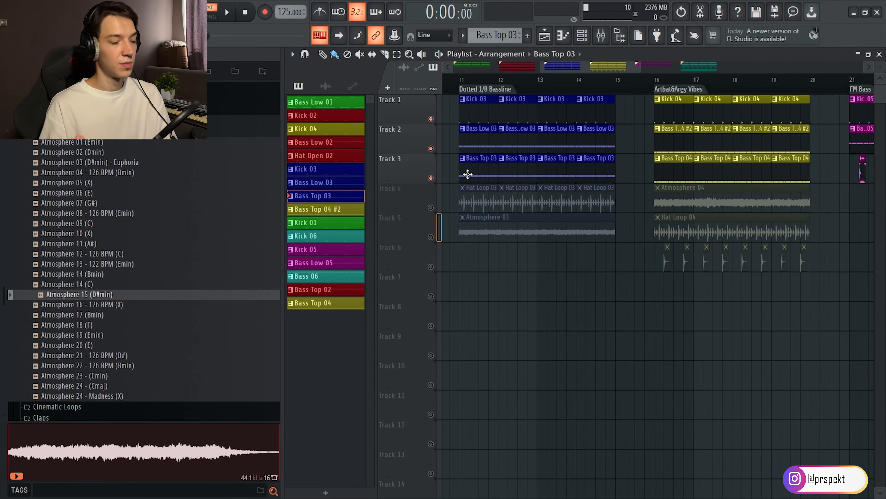
key(space)
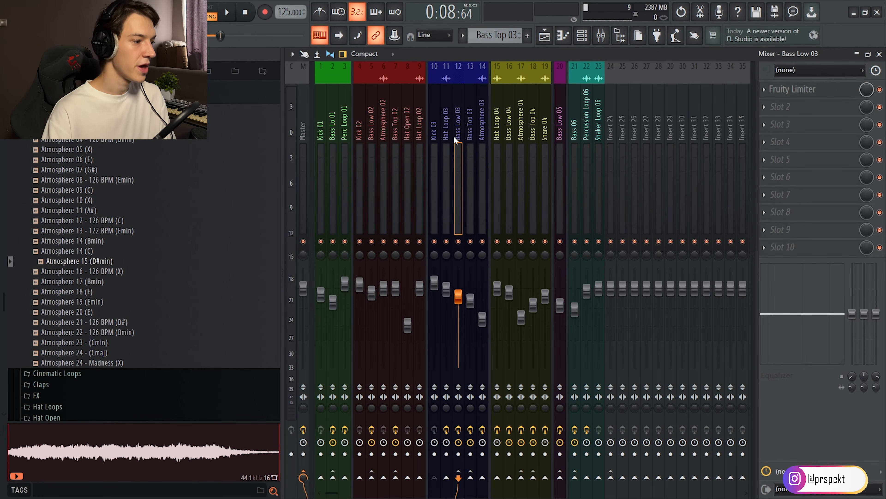
Examine the Fruity parametric EQ 2, Fruity Reeverb 2 and Fruity Delay 3 on the Bass Top 03 mixer track.
click(468, 129)
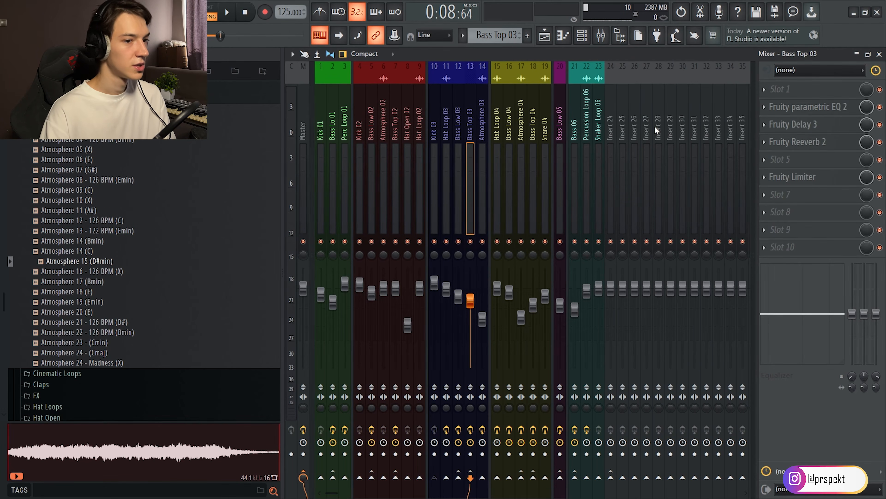
click(795, 107)
drag(130, 189, 156, 179)
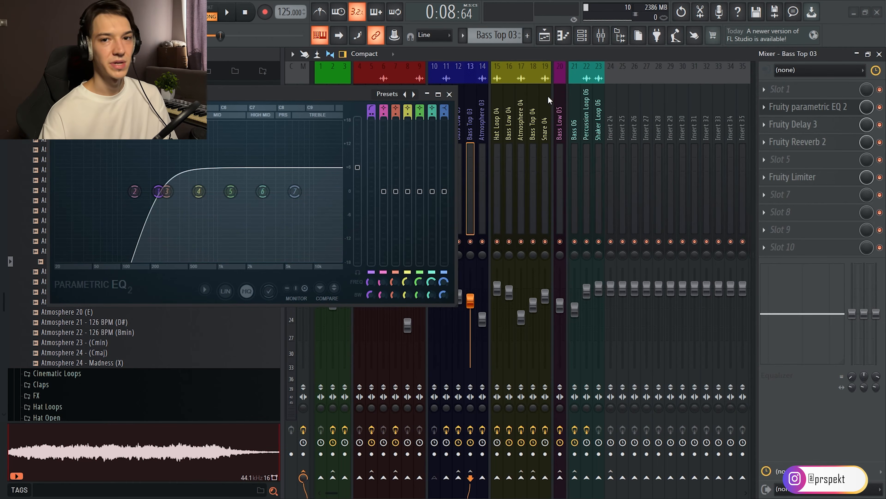
click(808, 142)
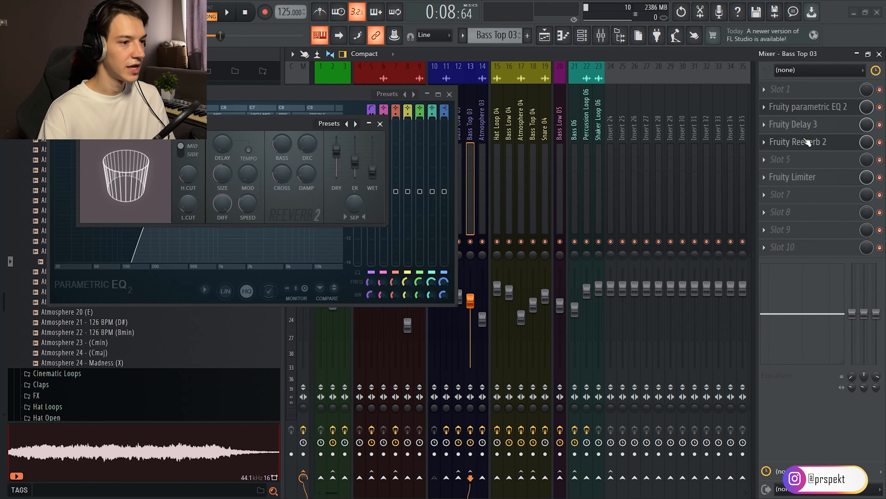
click(811, 126)
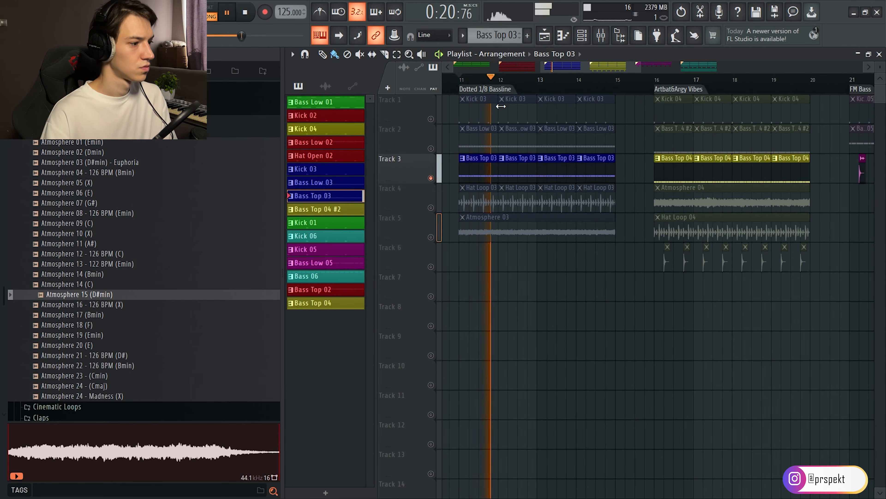
Replay the soloed Bass Top 03 clips with the track's effects chain in view in the mixer, and stop playback.
key(space)
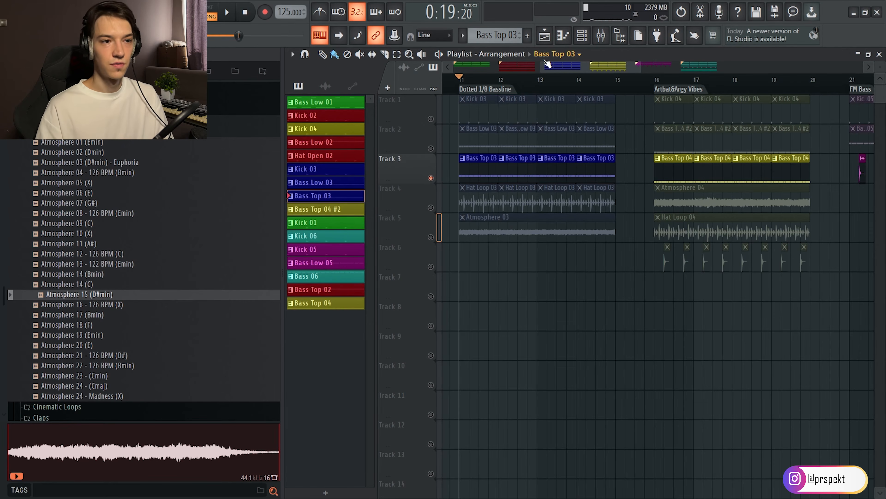
key(space)
key(F9)
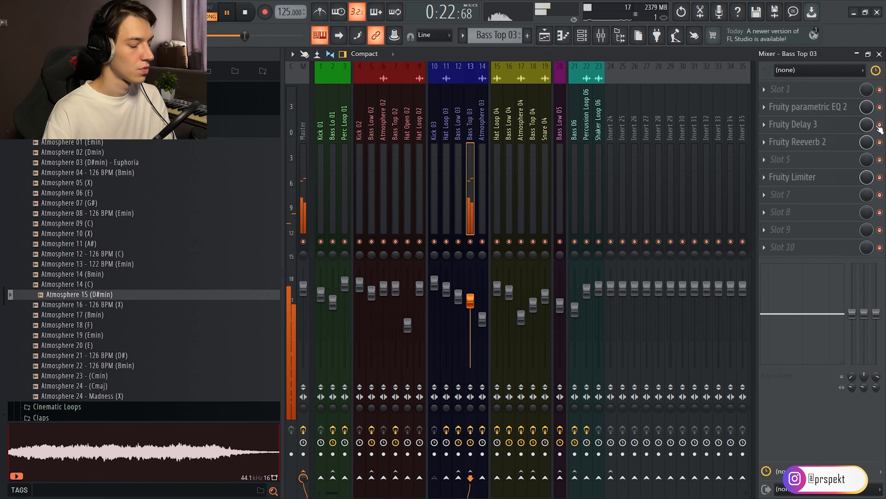
key(space)
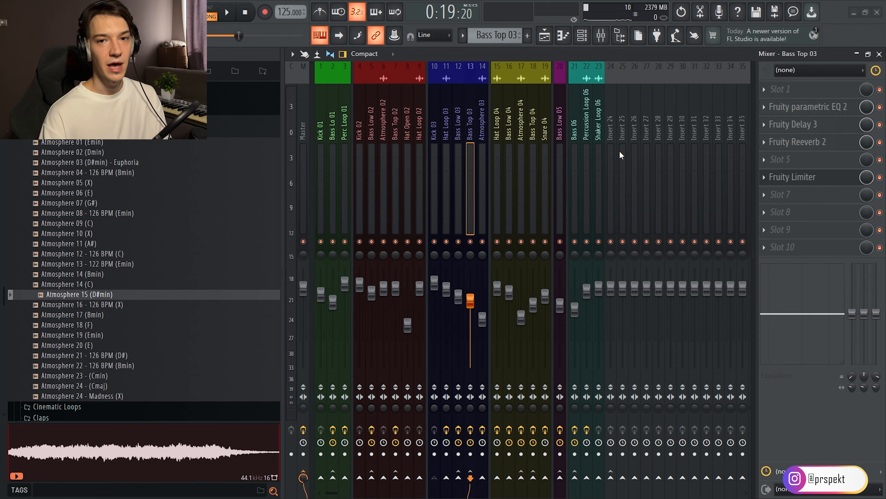
Return to the playlist and play the Dotted 1/8 Bassline section with all of its tracks.
key(F5)
key(space)
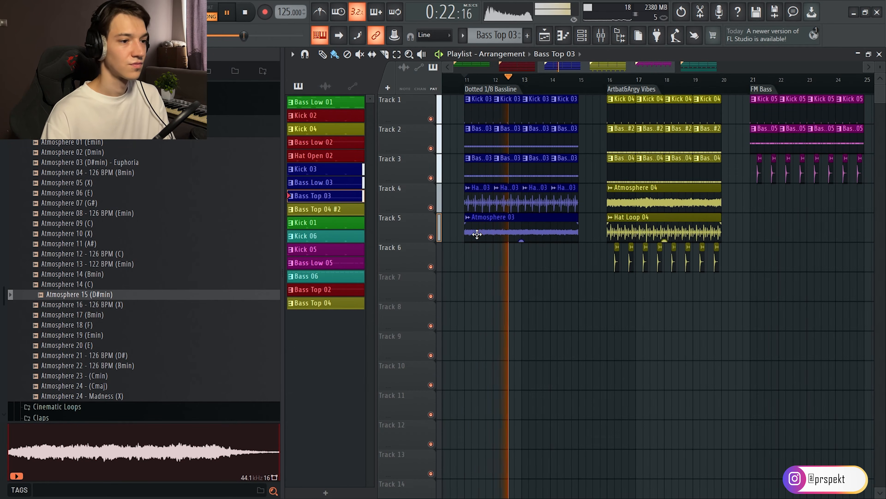
scroll(478, 233, down, 4)
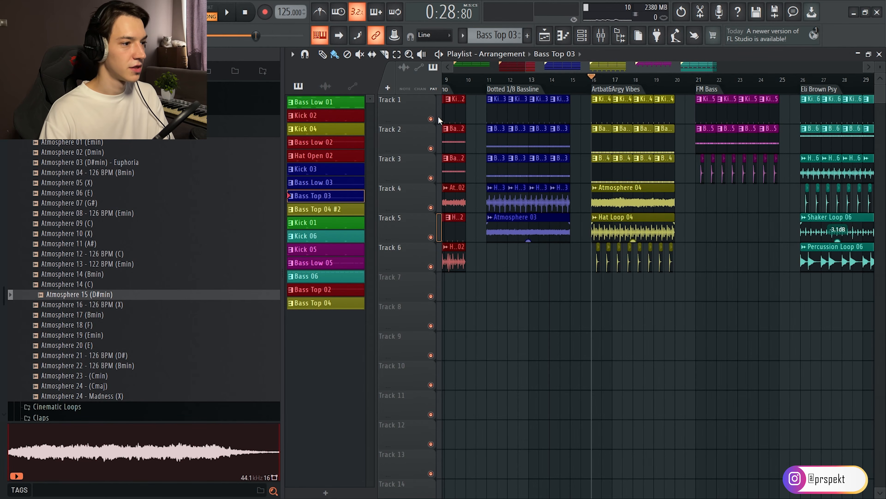
Leave only Tracks 1 and 2 audible and play the Kick 04 and low bass of the Artbat&Argy Vibes section.
right_click(432, 119)
click(431, 148)
key(space)
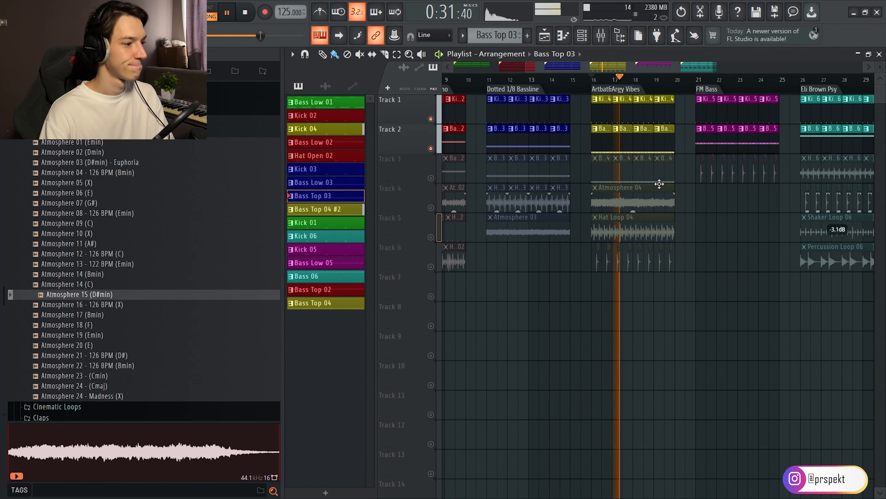
key(space)
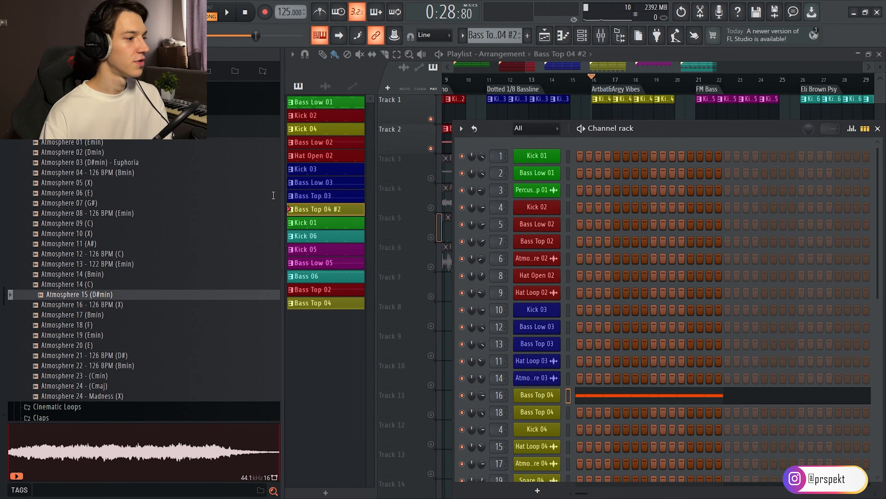
Examine the Fruity parametric EQ 2, OTT and Fruity Compressor on the Bass Low 04 mixer track.
click(600, 35)
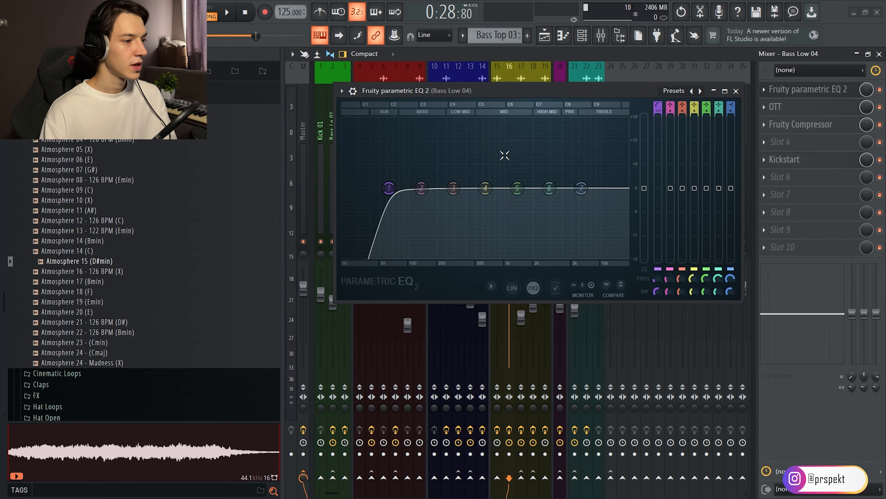
mouse_move(395, 189)
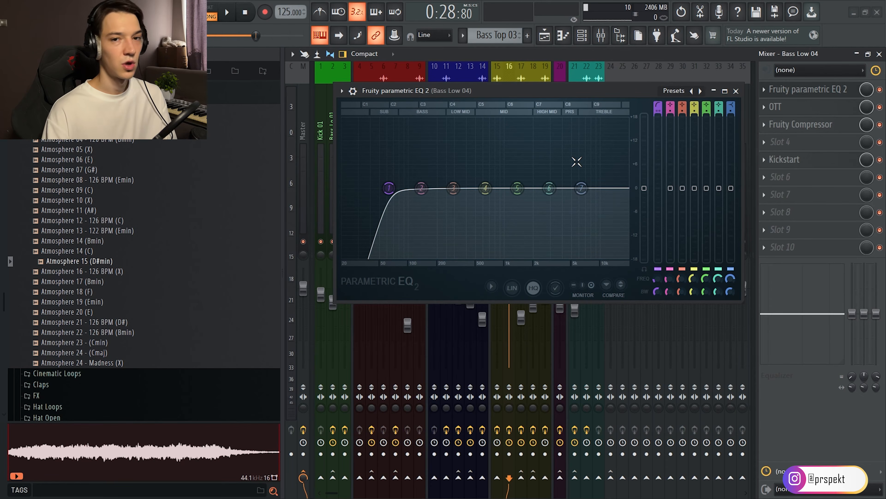
click(821, 108)
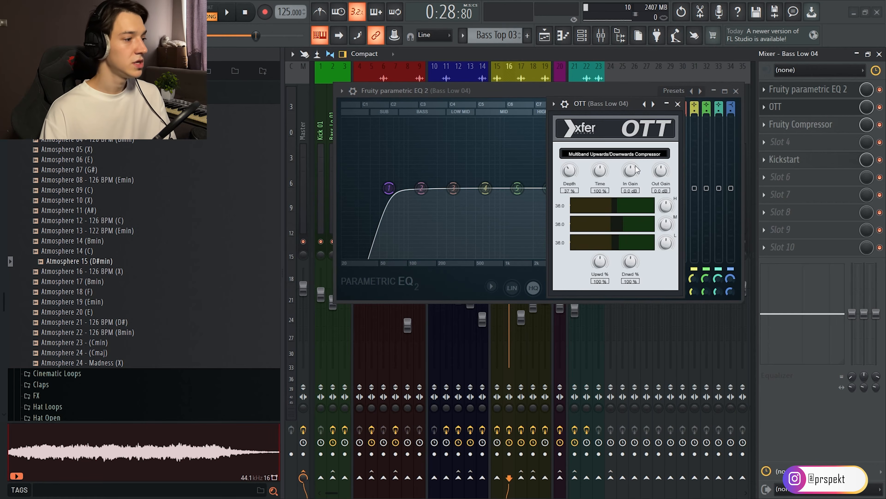
click(783, 125)
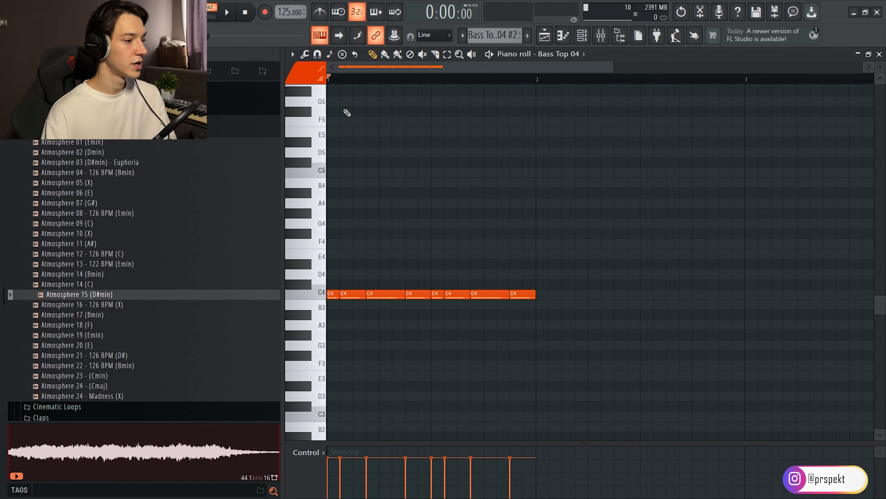
Play the Bass Top 04 #2 notes and the Bass Top 04 notes in the piano roll, one after the other.
key(space)
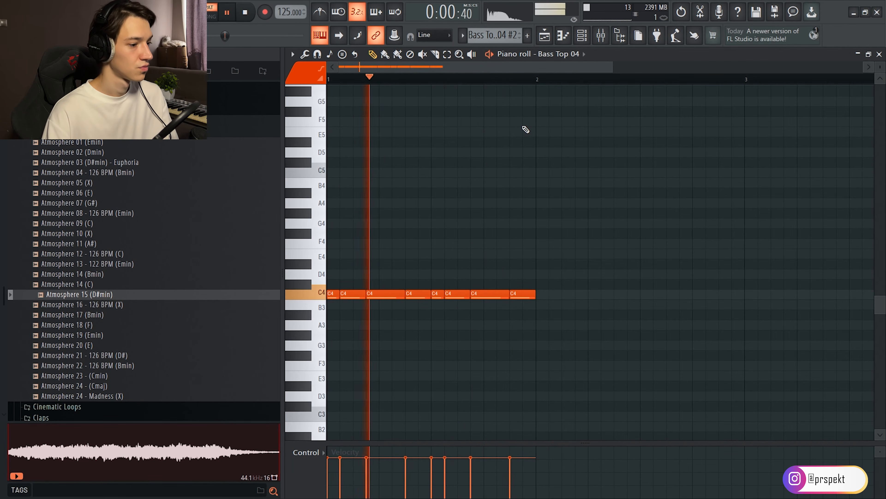
key(space)
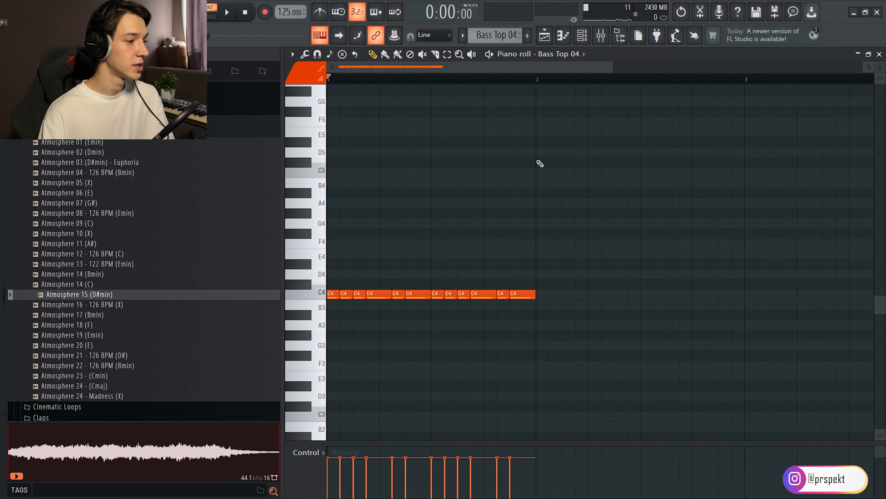
key(space)
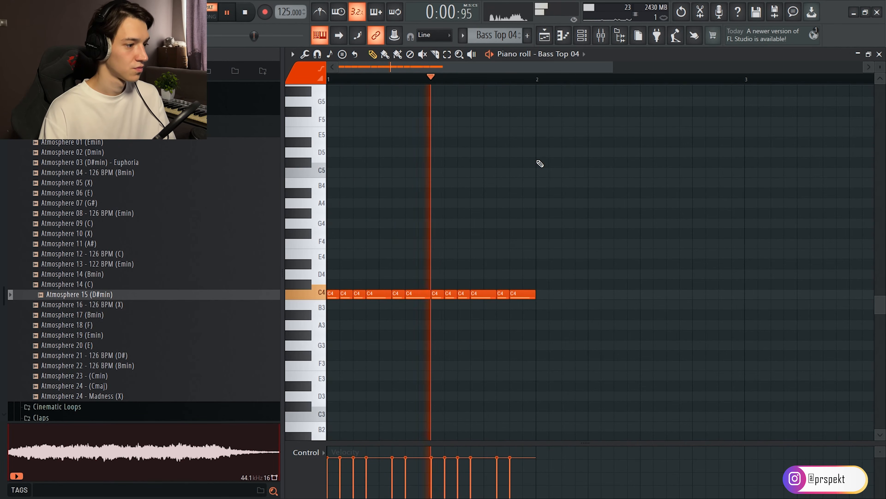
key(space)
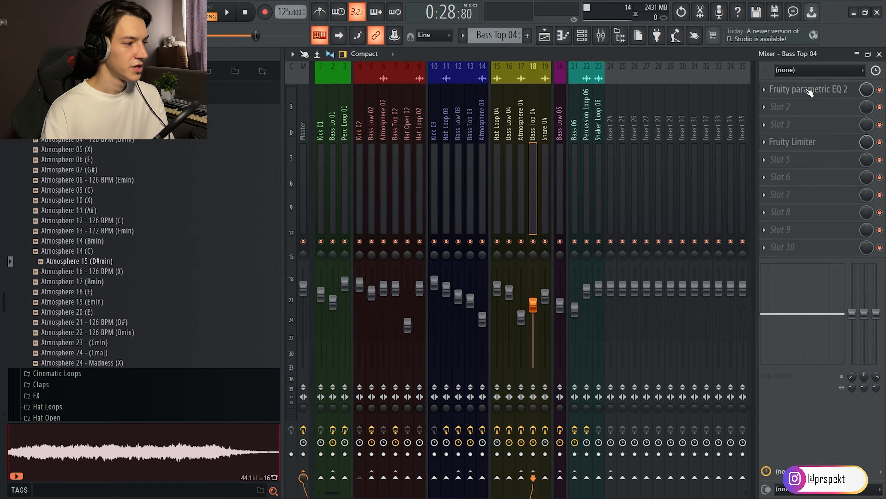
Examine the Fruity parametric EQ 2 and Fruity Limiter on the Bass Top 04 mixer track.
click(809, 90)
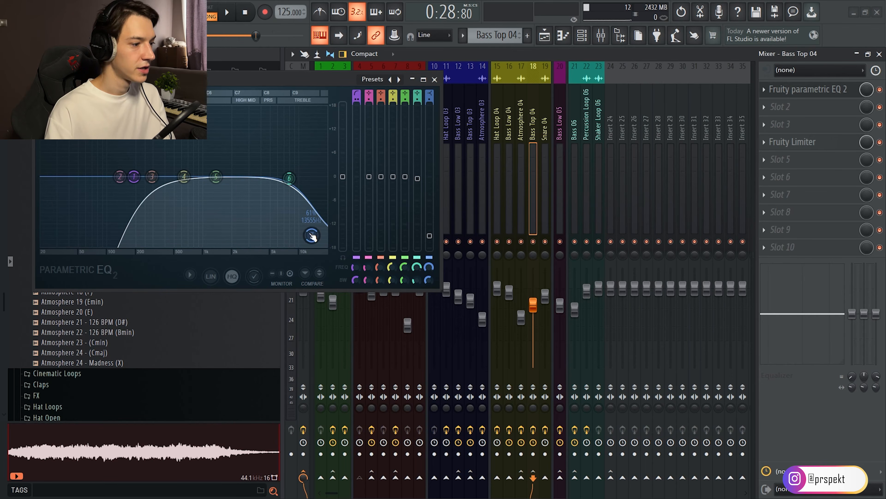
click(795, 143)
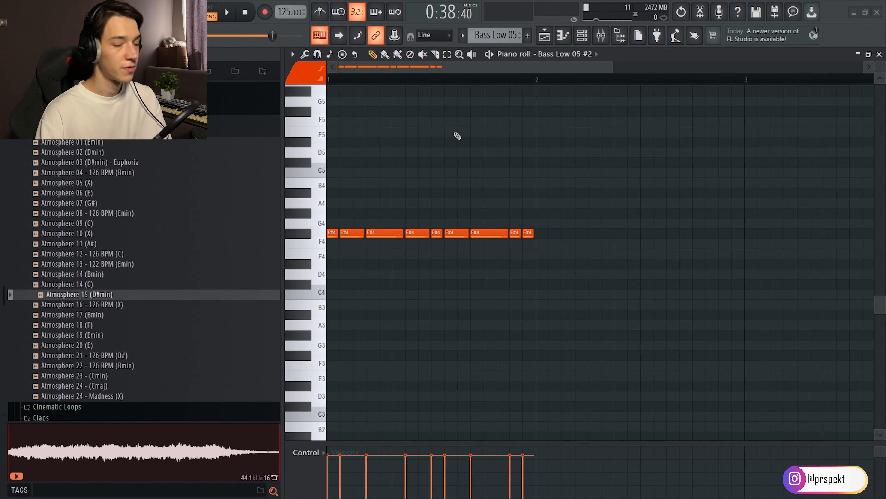
Compare envelopes 1 and 2 of the Bass Low 05 Serum patch and raise its filter resonance while listening to the bass.
key(space)
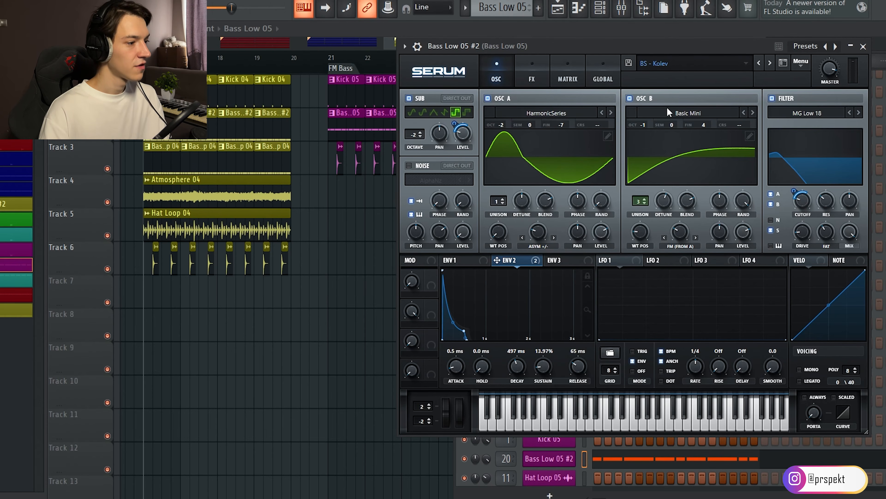
click(476, 260)
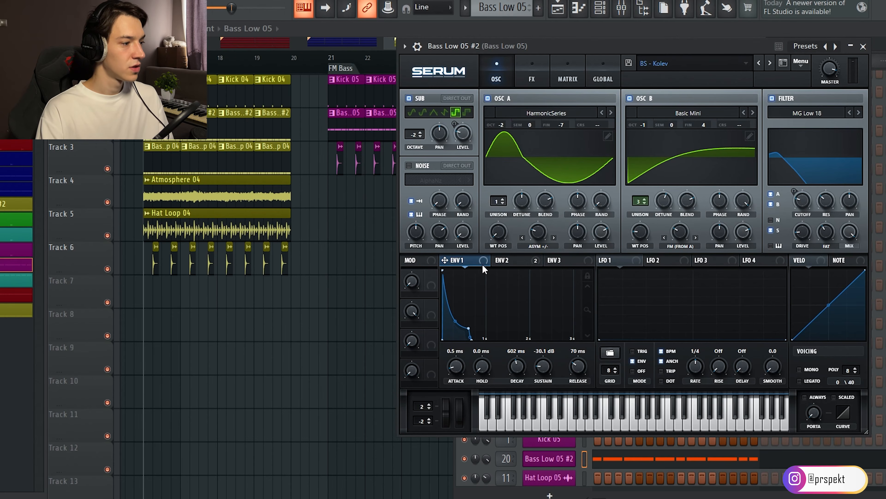
click(505, 260)
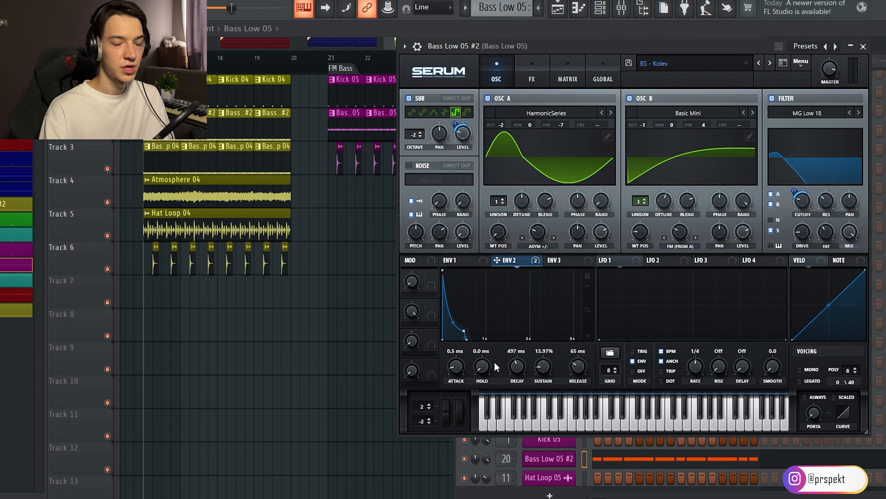
mouse_move(826, 203)
mouse_down()
mouse_move(823, 234)
mouse_move(829, 202)
mouse_up()
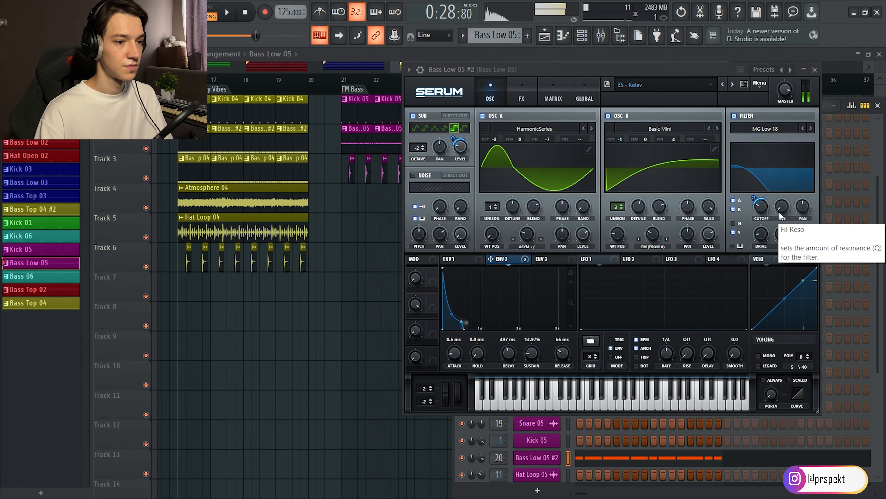
drag(784, 205, 786, 172)
Examine the Fruity Delay 3 on the Bass Low 05 mixer track and play the FM Bass section in the playlist.
key(F9)
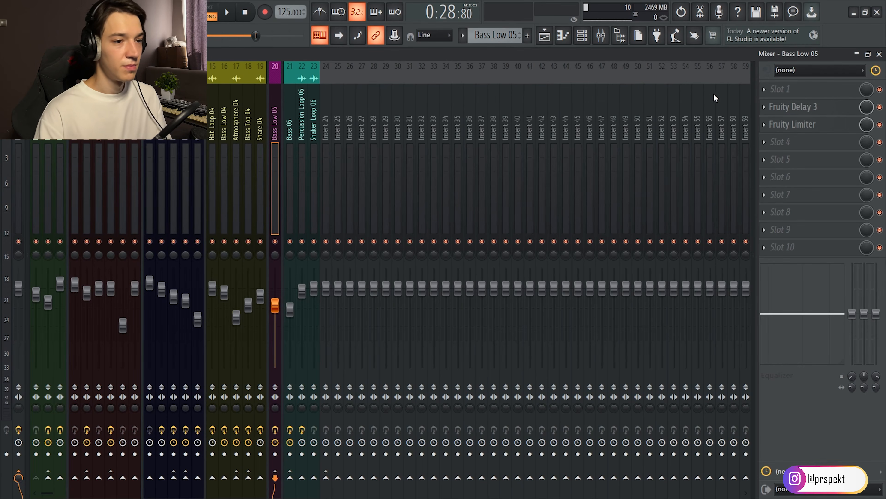
click(816, 106)
drag(380, 141, 581, 124)
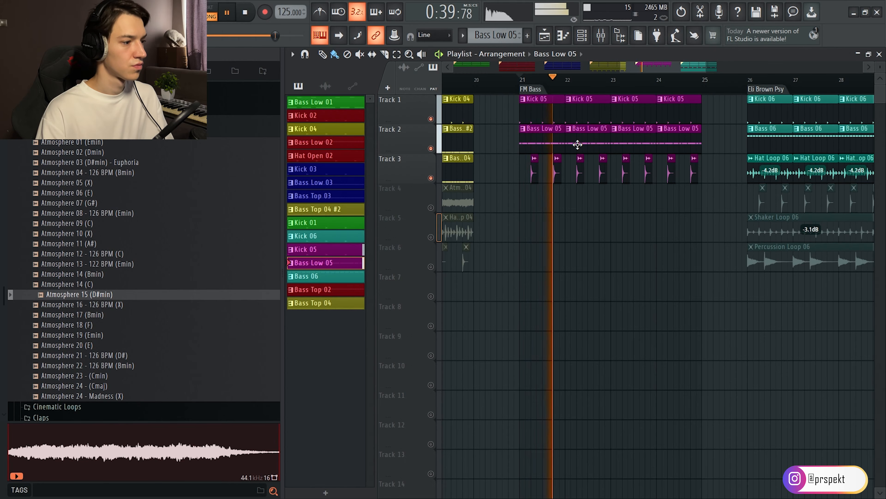
key(space)
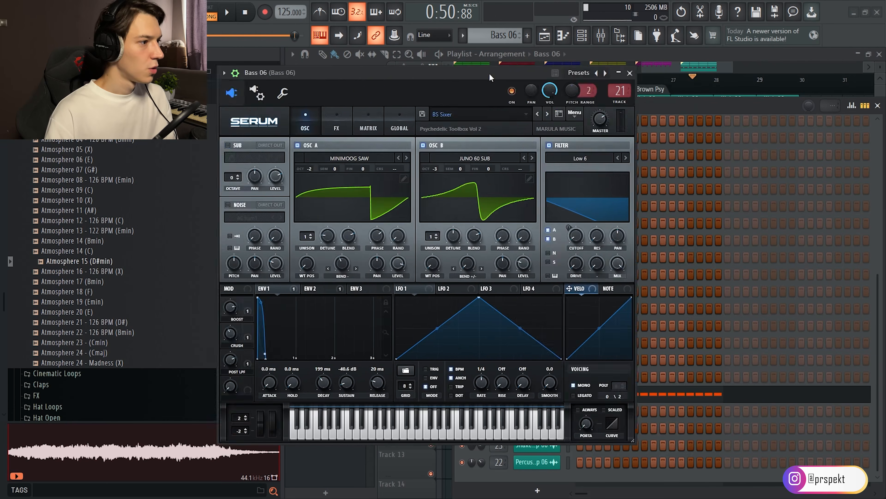
Set the decay of envelope 2 to 167 ms in the Bass 06 Serum patch and show its effects.
drag(489, 72, 624, 89)
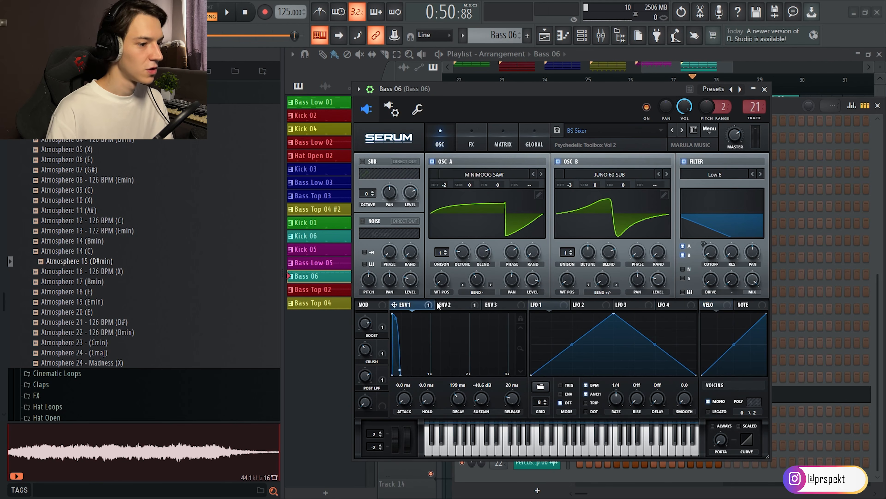
click(453, 307)
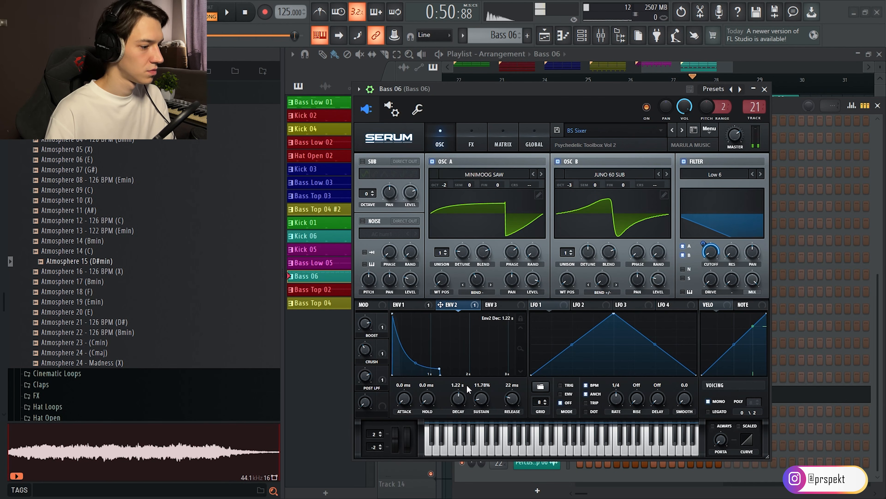
drag(468, 389, 468, 402)
click(471, 140)
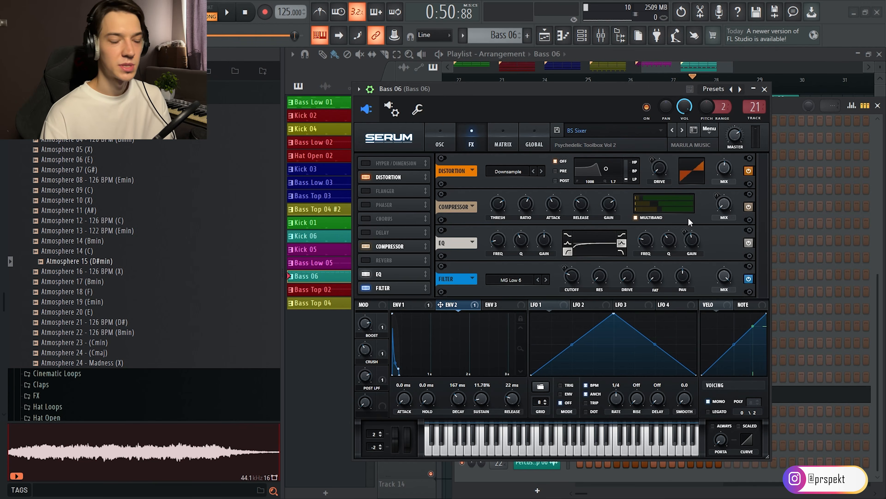
Adjust the Fruity Limiter threshold on the Bass 06 mixer track during playback and play the full Eli Brown Psy section.
key(F7)
key(space)
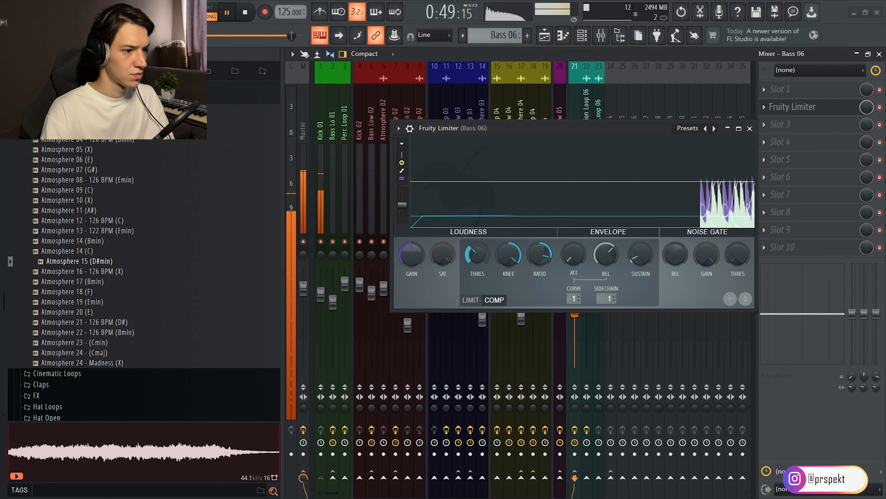
drag(477, 255, 477, 278)
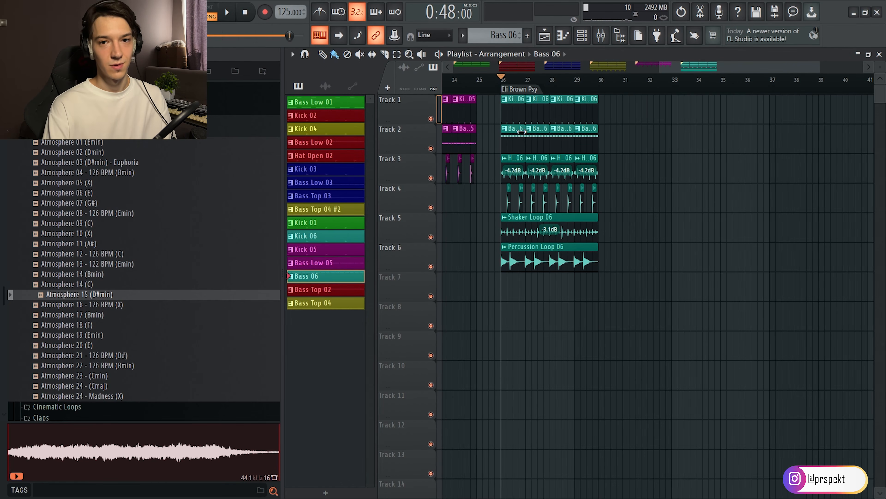
key(space)
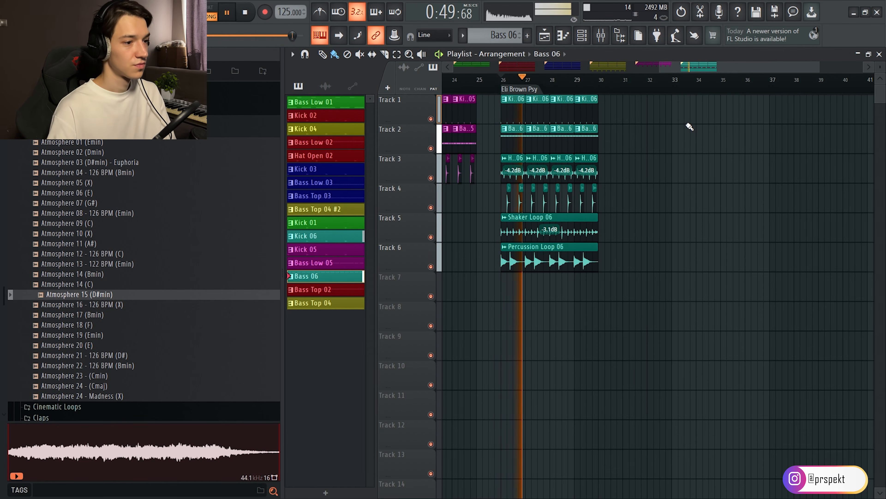